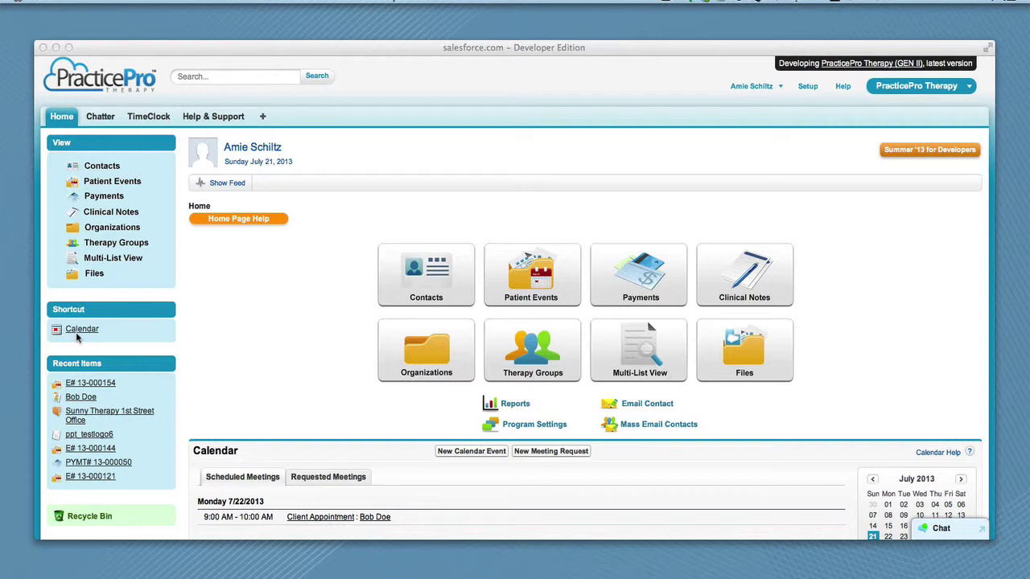
Step: Scroll the home page to show Bob Doe's (7/22) and Mckenzie Doe's (7/25) appointments and the empty My To Do's
left_click(152, 384)
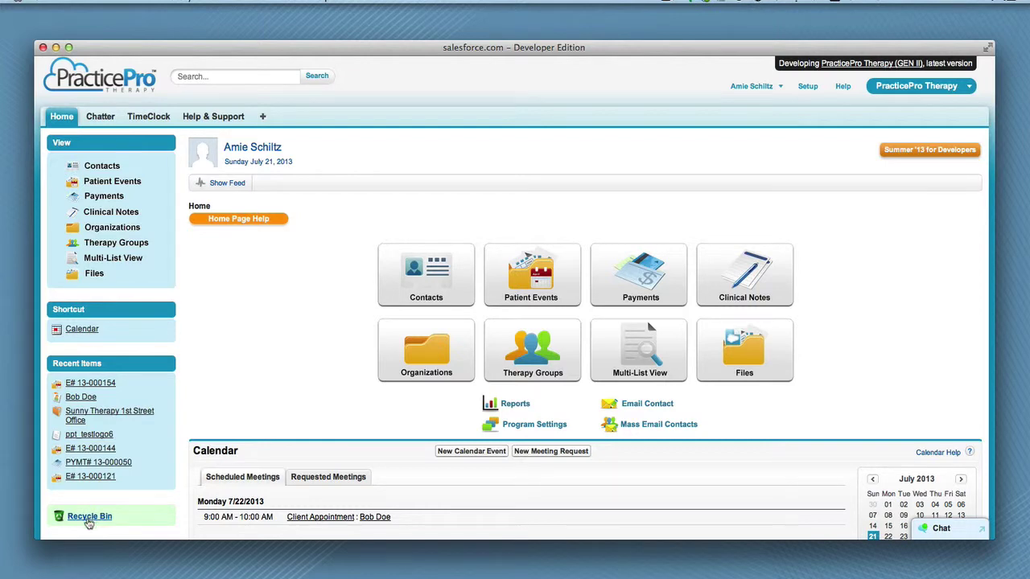
scroll(182, 495, "down", 2)
scroll(182, 495, "down", 5)
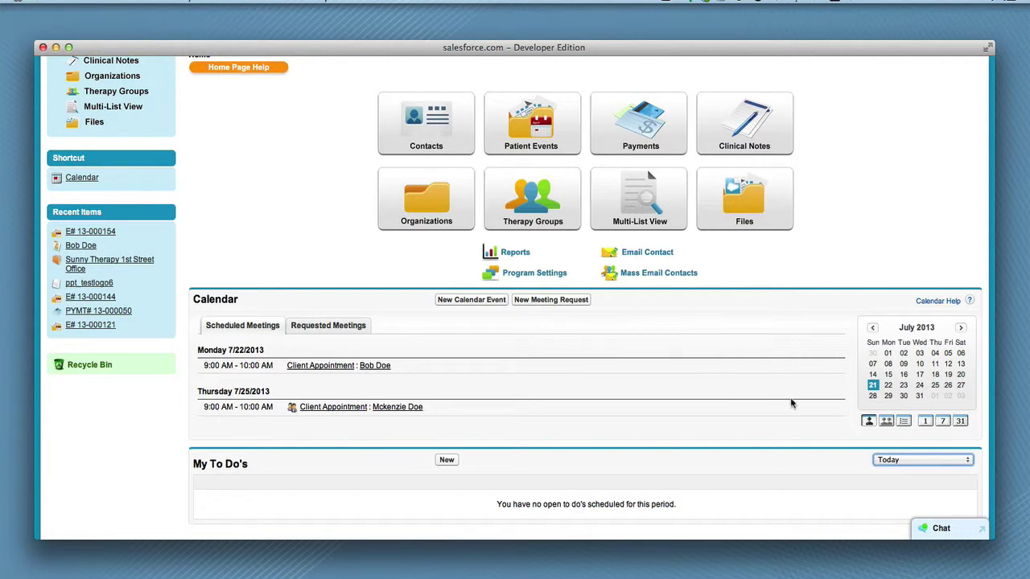
left_click(874, 432)
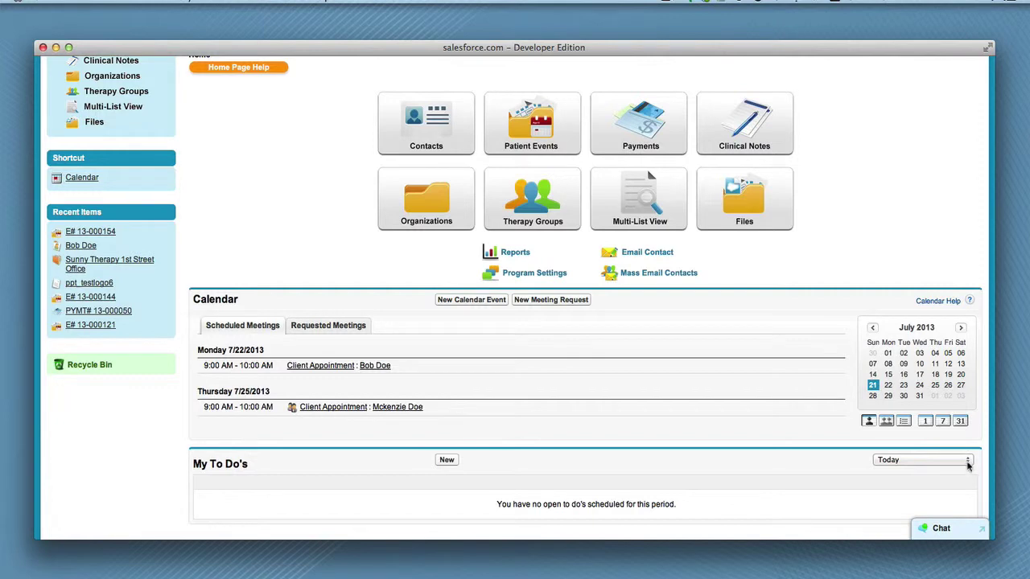
left_click(968, 466)
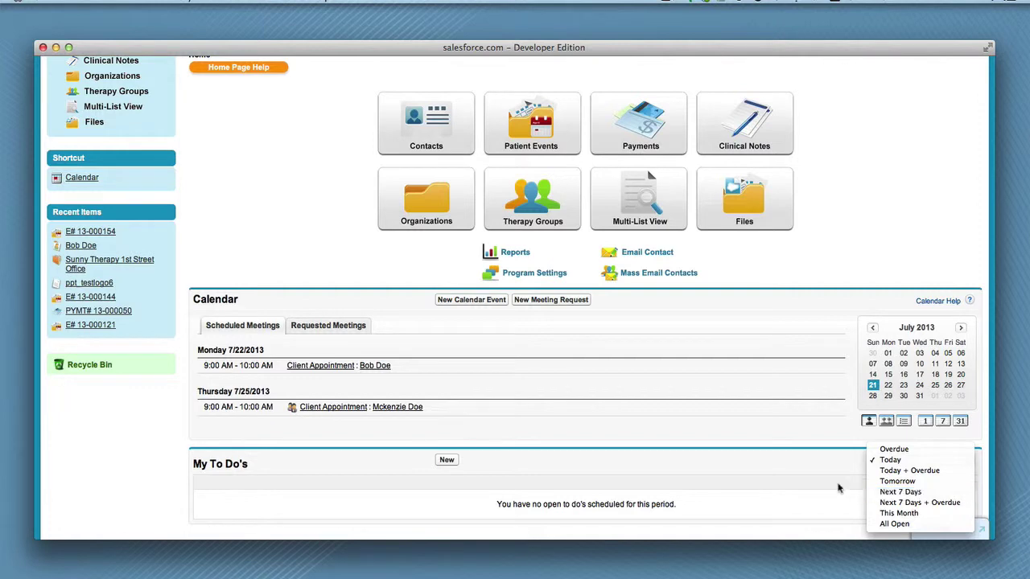
left_click(800, 456)
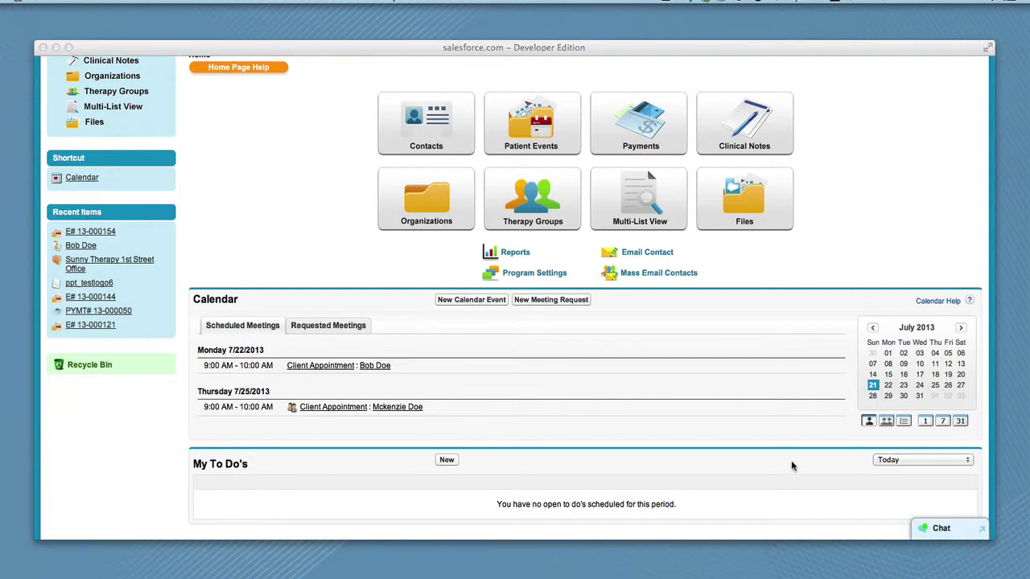